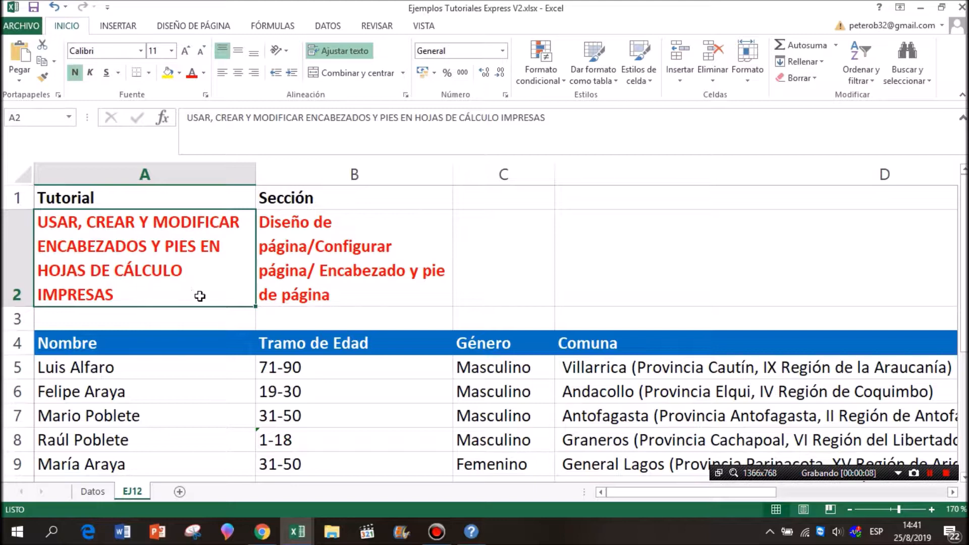
- In the page setup, choose the preset header "Página 1" and the preset footer "Página 1 de Ejemplos Tutoriales Express V2.xlsx"
{"action": "left_click", "coordinate": [372, 196]}
{"action": "left_click", "coordinate": [364, 265]}
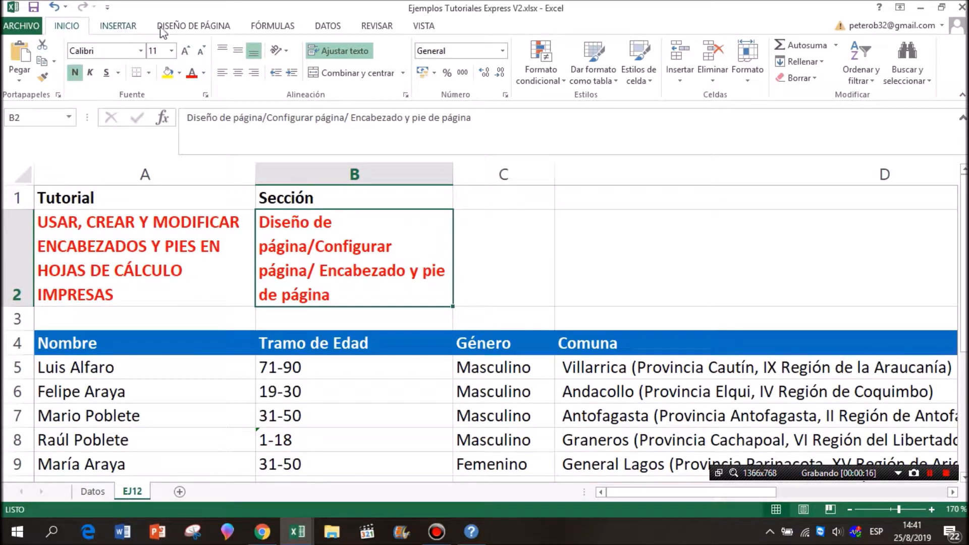
{"action": "left_click", "coordinate": [190, 32]}
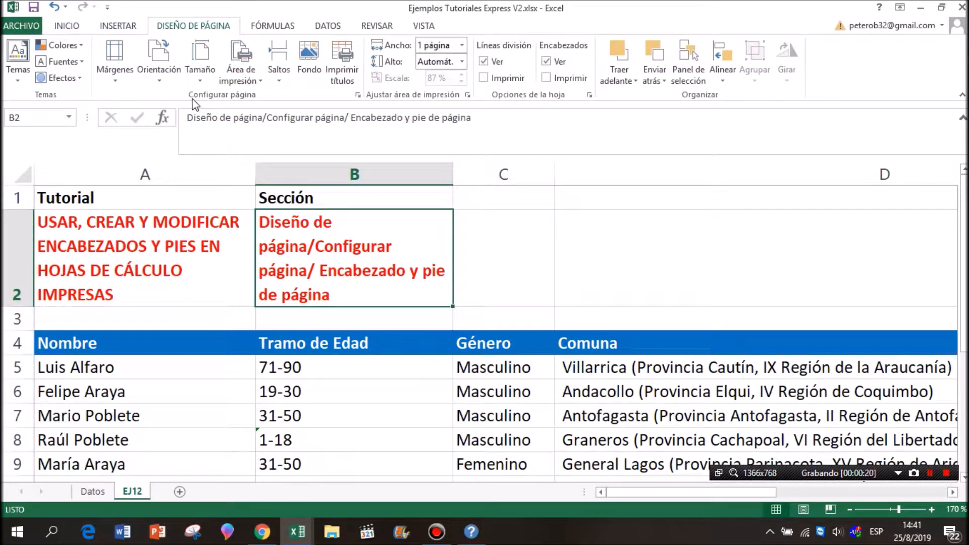
{"action": "left_click", "coordinate": [357, 96]}
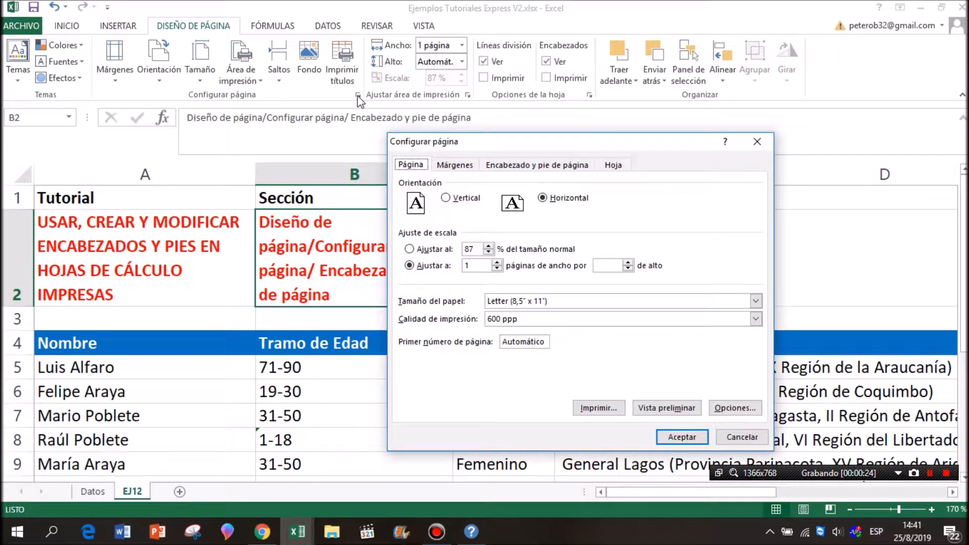
{"action": "left_click", "coordinate": [452, 167]}
{"action": "left_click", "coordinate": [522, 165]}
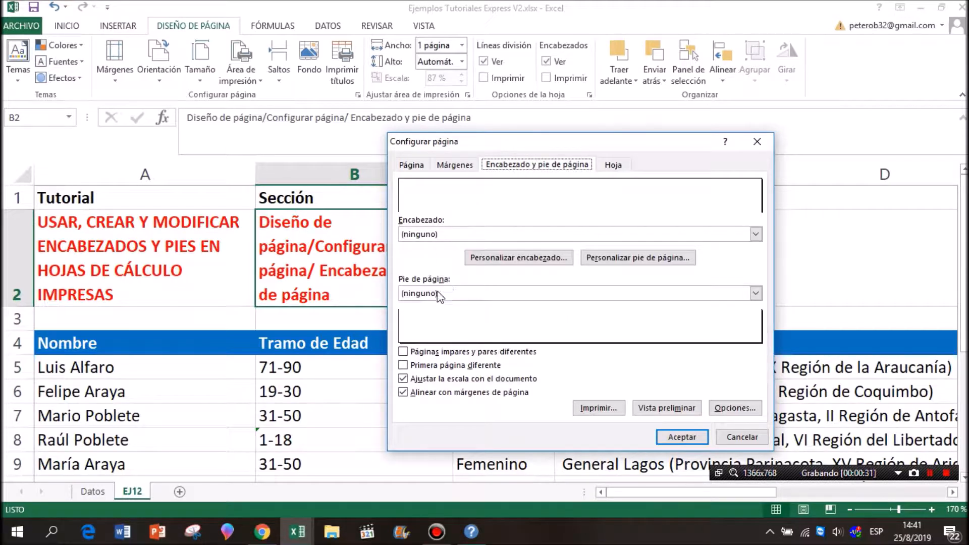
{"action": "left_click", "coordinate": [452, 235]}
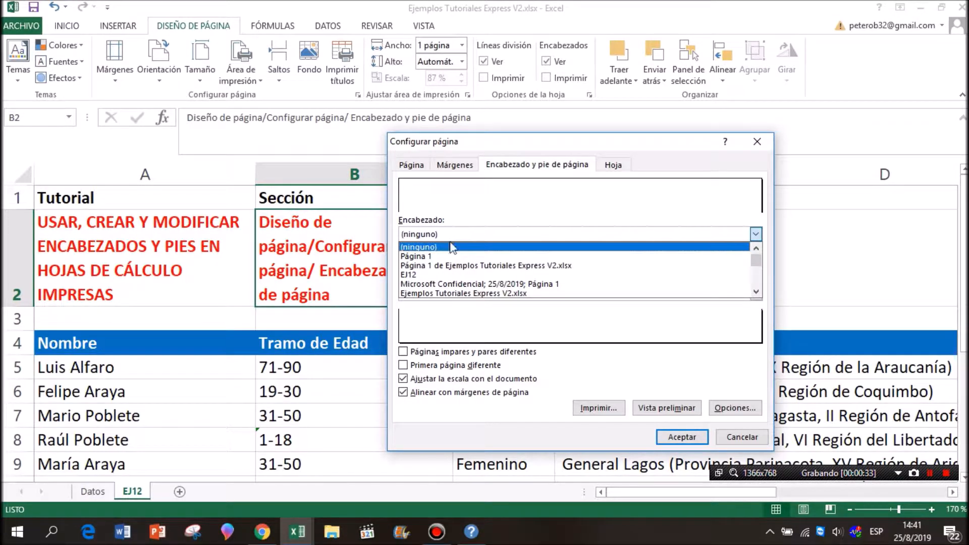
{"action": "left_click", "coordinate": [449, 257]}
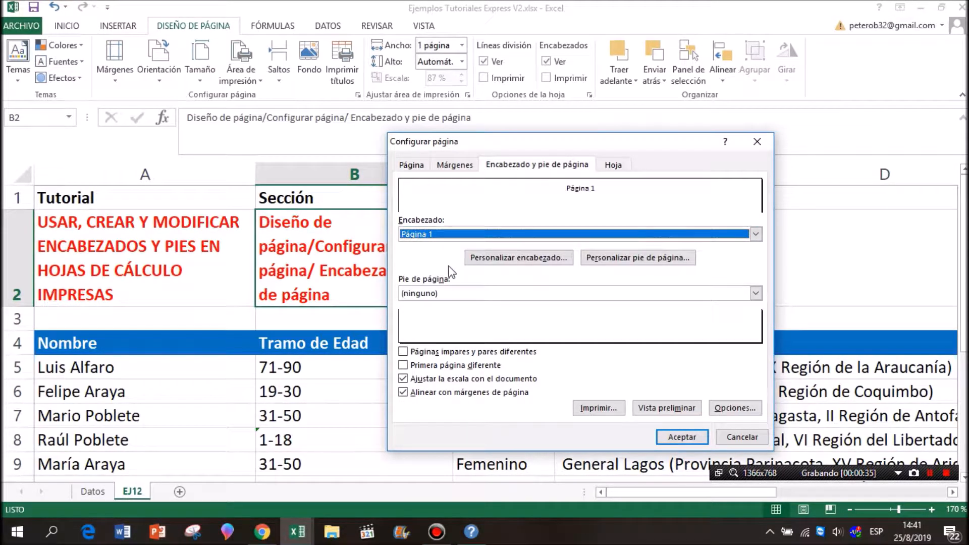
{"action": "left_click", "coordinate": [446, 292]}
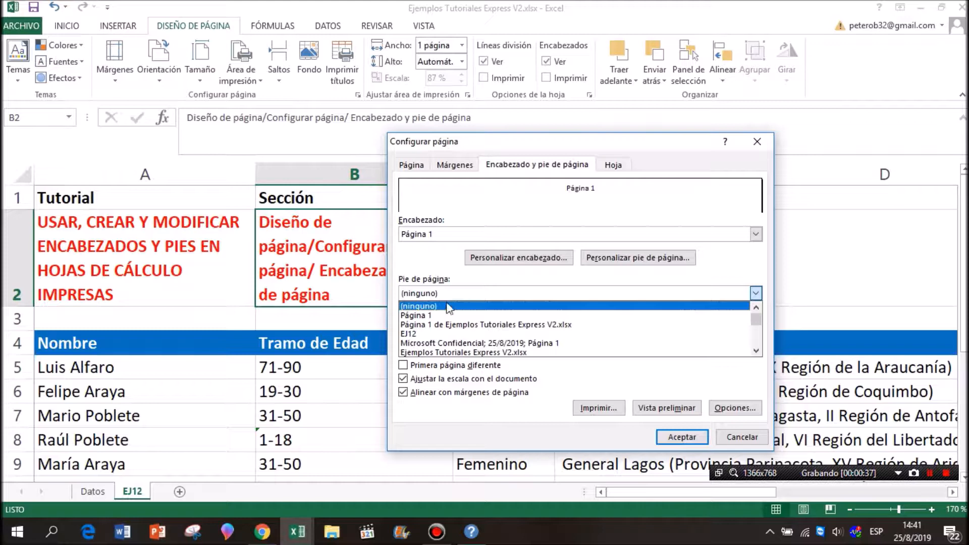
{"action": "left_click", "coordinate": [452, 325]}
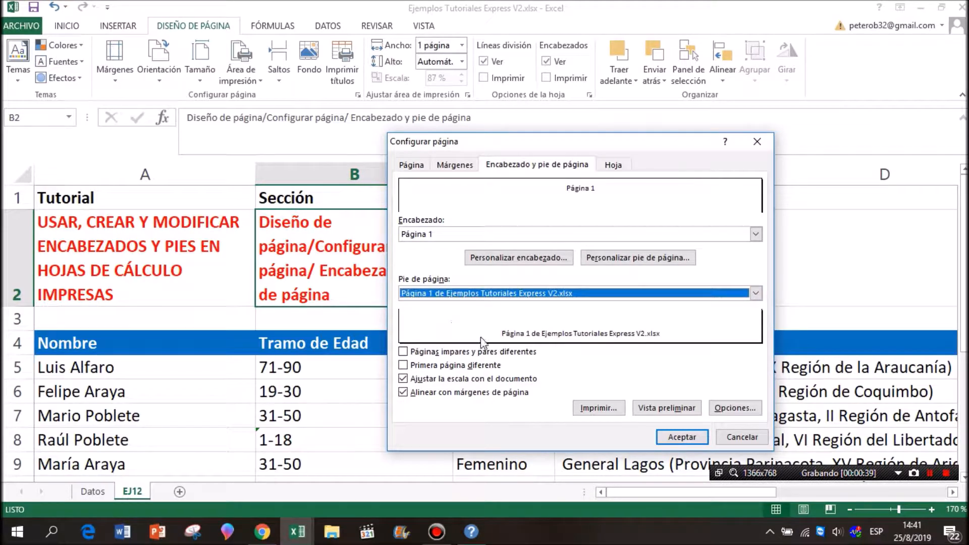
- Check the preset header and footer in the print preview and return to the worksheet
{"action": "left_click", "coordinate": [667, 410]}
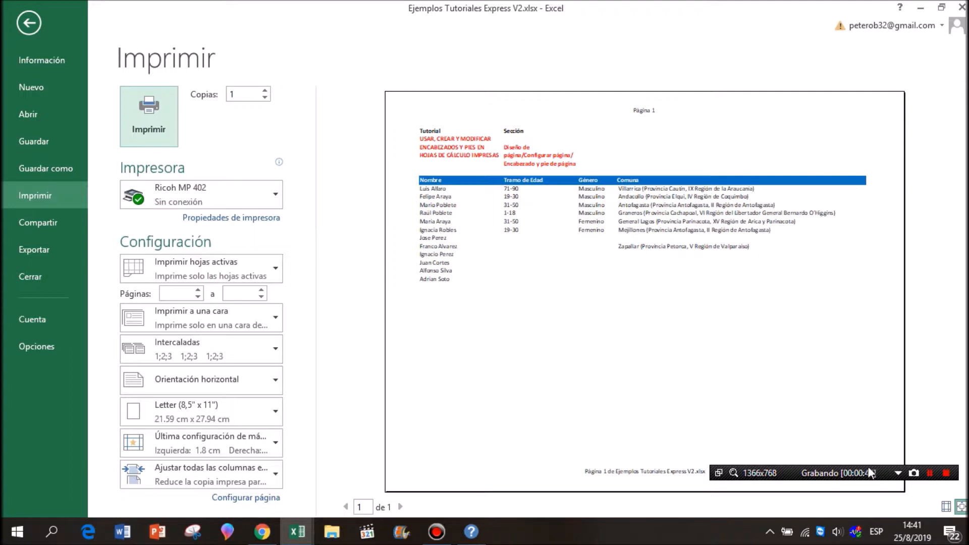
{"action": "left_click_drag", "start_coordinate": [869, 476], "coordinate": [879, 453]}
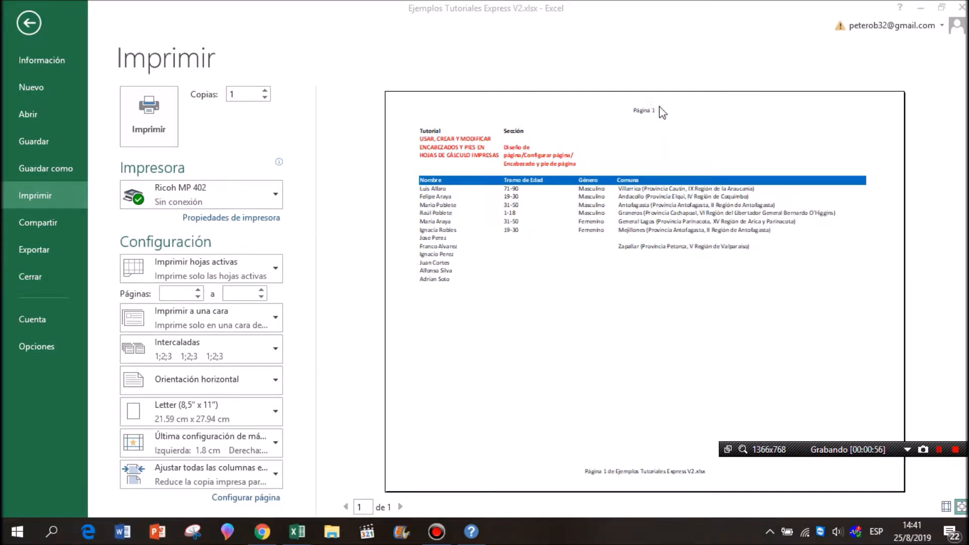
{"action": "left_click", "coordinate": [32, 26]}
{"action": "left_click", "coordinate": [110, 235]}
{"action": "double_click", "coordinate": [87, 224]}
{"action": "left_click_drag", "start_coordinate": [87, 224], "coordinate": [38, 224]}
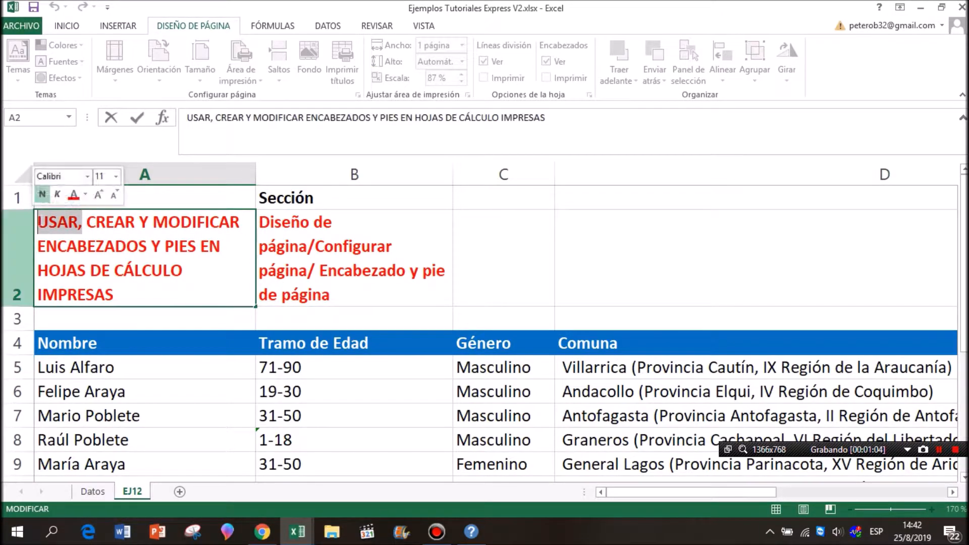
{"action": "left_click", "coordinate": [122, 267]}
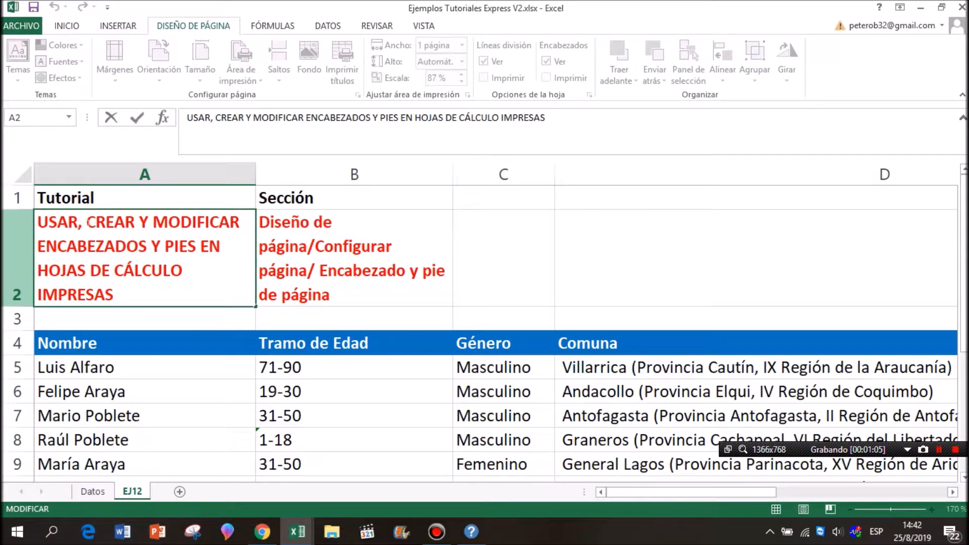
{"action": "left_click_drag", "start_coordinate": [89, 222], "coordinate": [135, 222]}
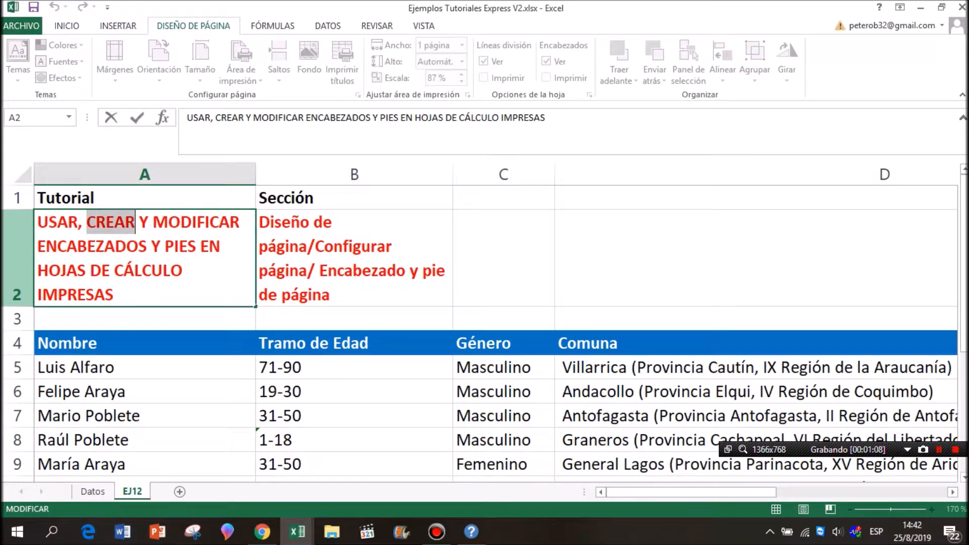
{"action": "left_click", "coordinate": [324, 285]}
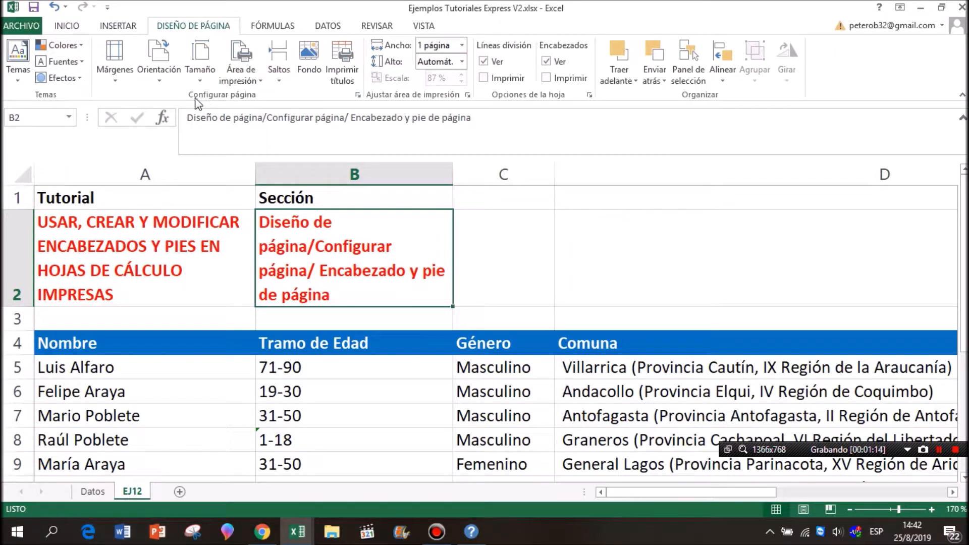
- Reset both the page header and the page footer to (ninguno) in the page setup
{"action": "left_click", "coordinate": [358, 95]}
{"action": "left_click", "coordinate": [537, 165]}
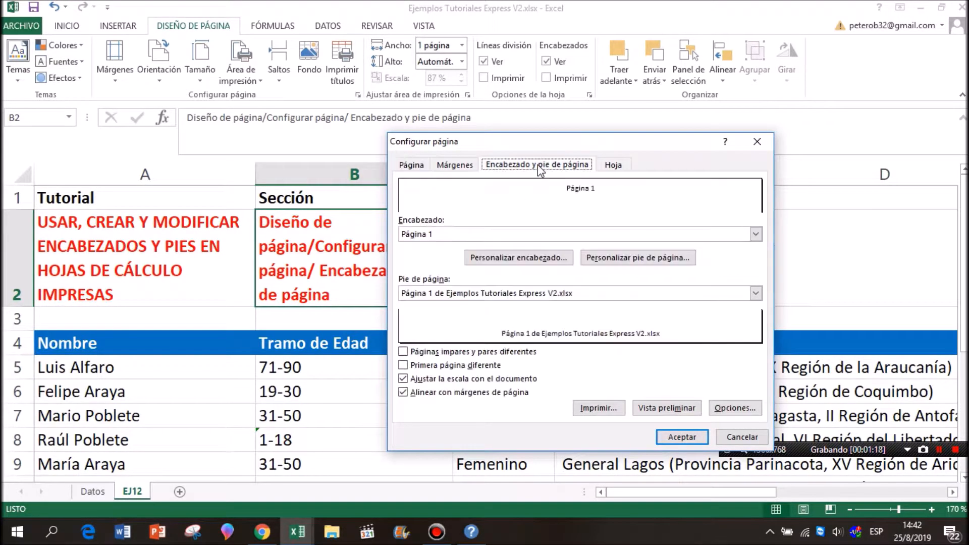
{"action": "left_click", "coordinate": [444, 237]}
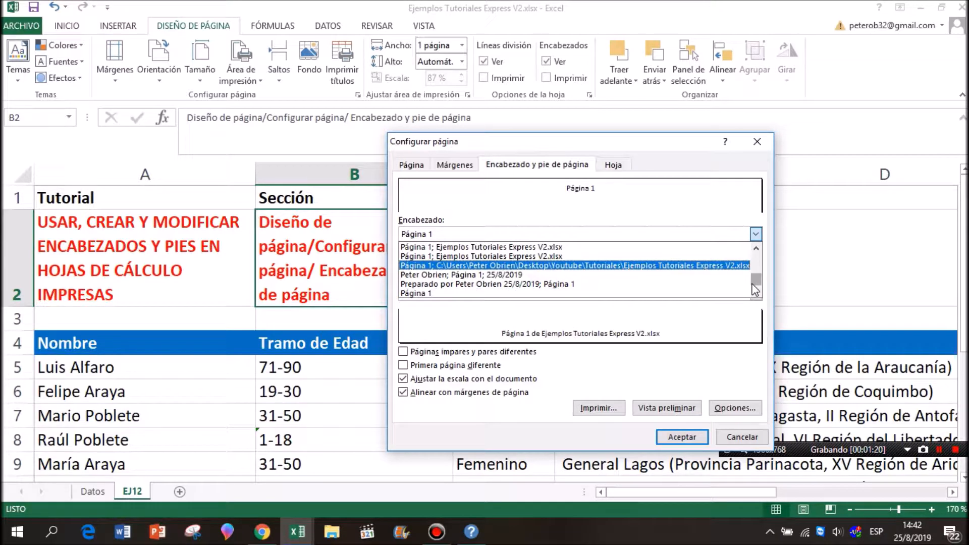
{"action": "left_click_drag", "start_coordinate": [755, 278], "coordinate": [755, 252]}
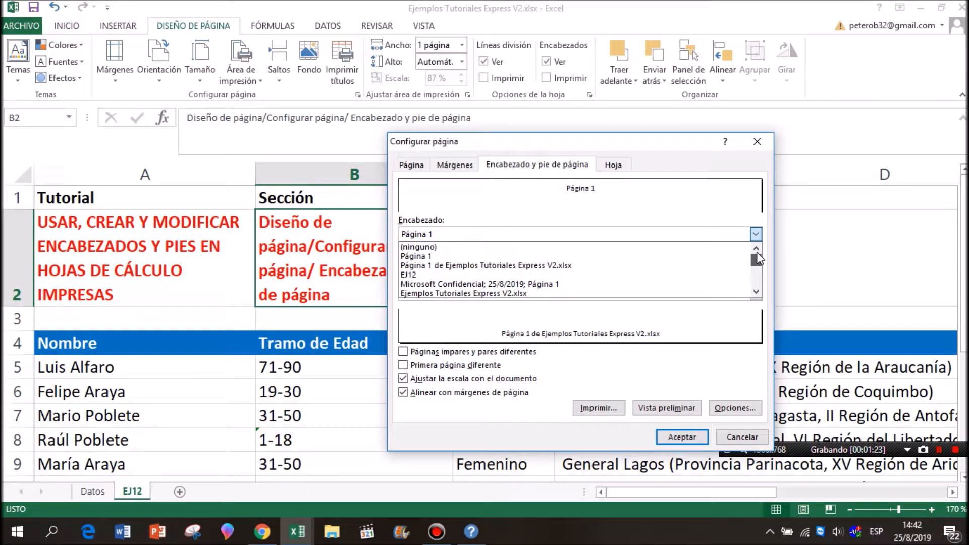
{"action": "left_click", "coordinate": [682, 247]}
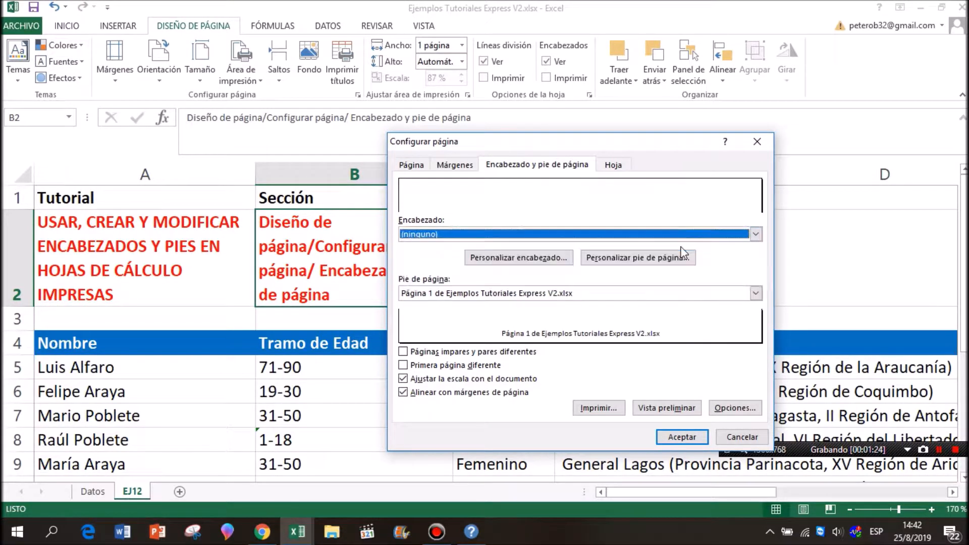
{"action": "left_click", "coordinate": [470, 294]}
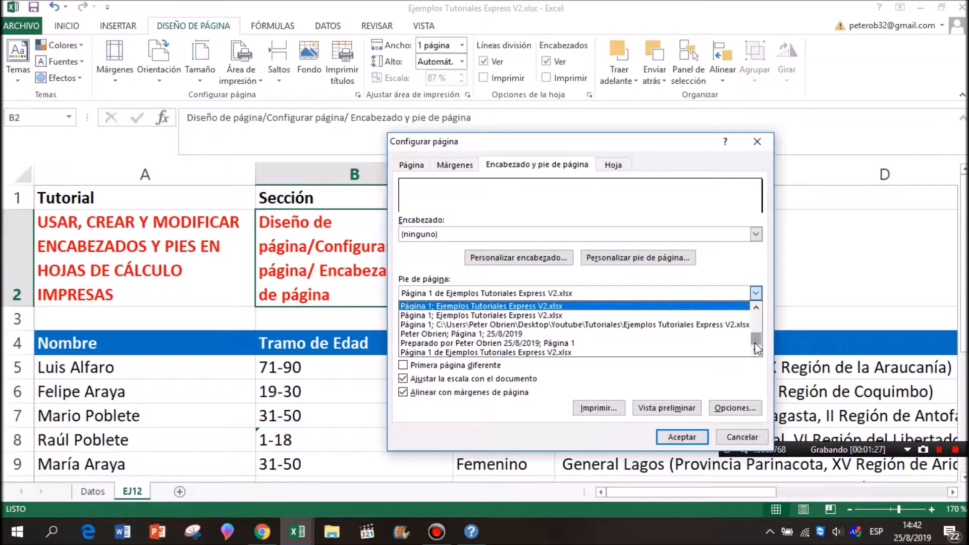
{"action": "left_click_drag", "start_coordinate": [755, 342], "coordinate": [755, 311]}
{"action": "left_click", "coordinate": [734, 305]}
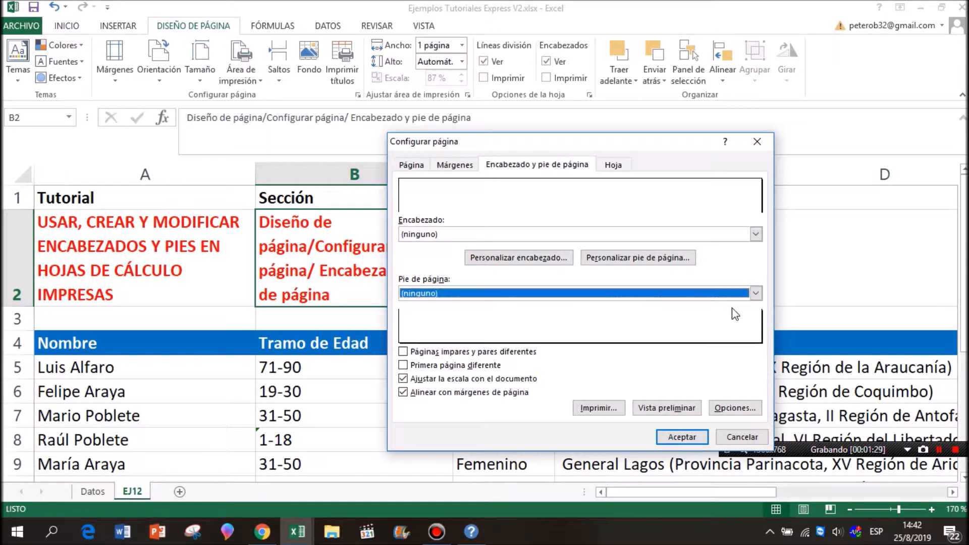
- Create a custom header with "29/08/2019" in the left section, "Bienvenidos" in the centre and "Tutoriales Express" in the right section
{"action": "left_click", "coordinate": [511, 260]}
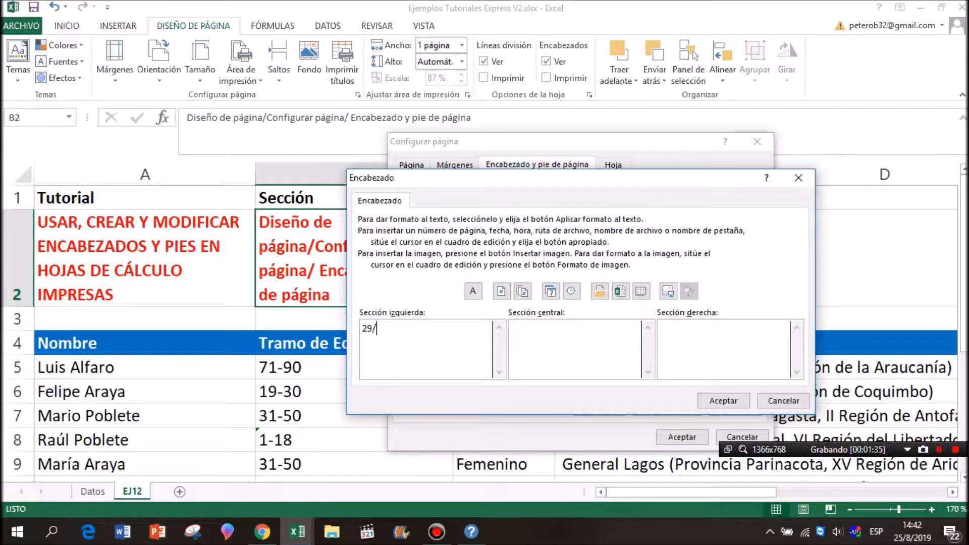
{"action": "type", "text": "29/08/201bie"}
{"action": "key", "text": "BackSpace"}
{"action": "key", "text": "BackSpace"}
{"action": "type", "text": "ienvenidos"}
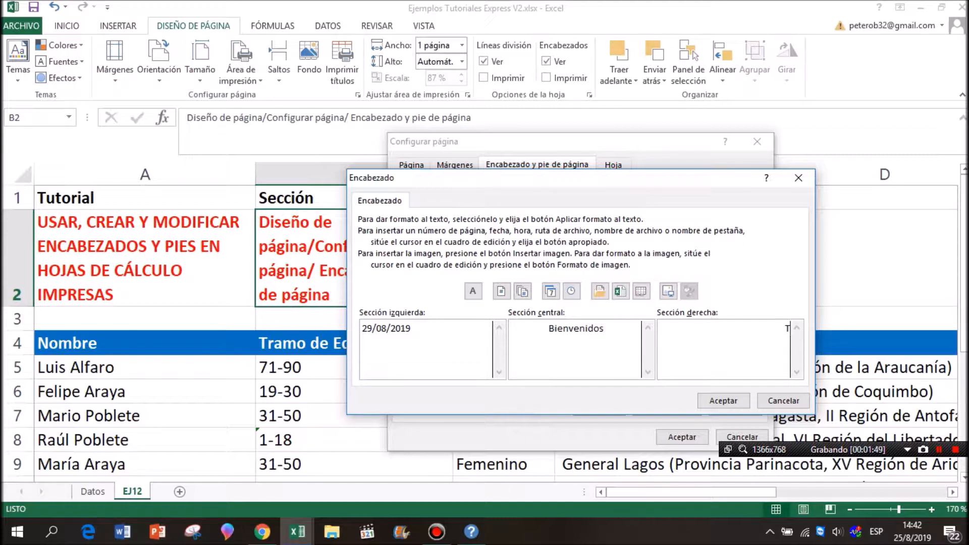
{"action": "type", "text": "Tutoriales Express"}
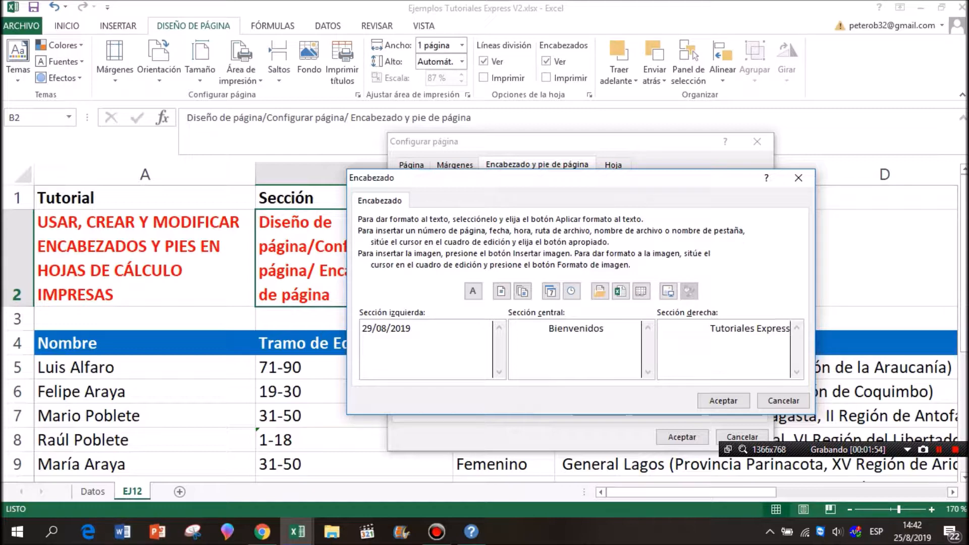
{"action": "left_click", "coordinate": [723, 403]}
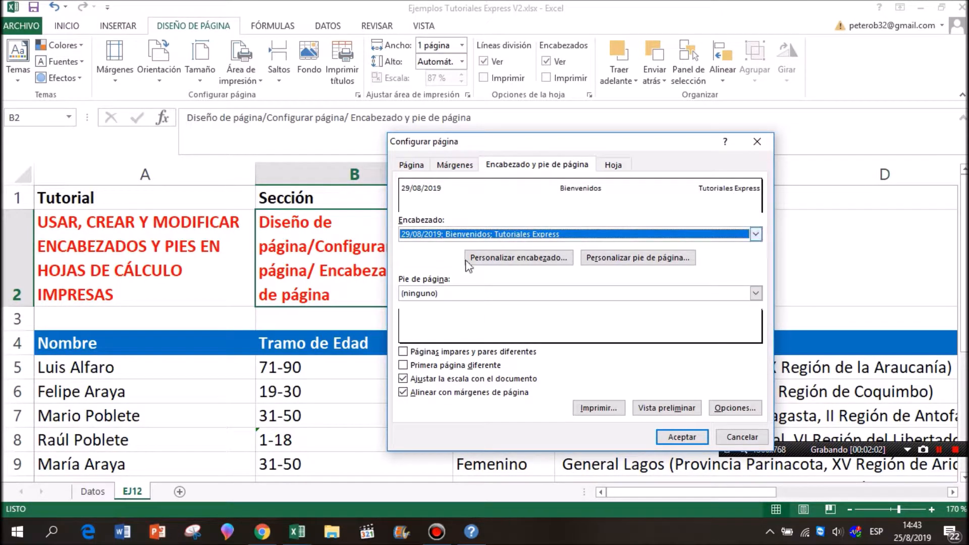
- Create a custom footer with "28/08/2019" in the left section, "Vuelvan Pronto" in the centre and "Tutoriales Express" in the right, and check the print preview
{"action": "left_click", "coordinate": [620, 260]}
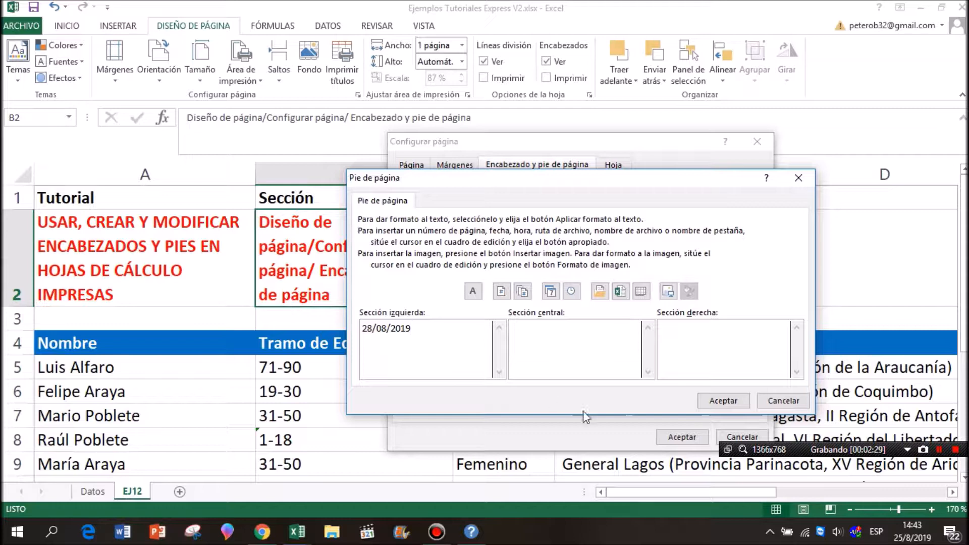
{"action": "type", "text": "Vuelvan Pronto"}
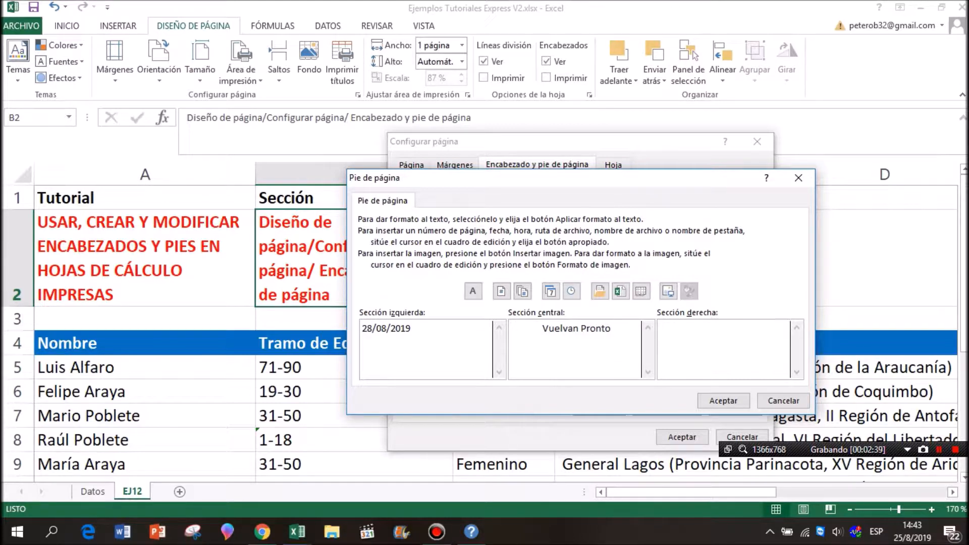
{"action": "type", "text": "Tutoriales Express"}
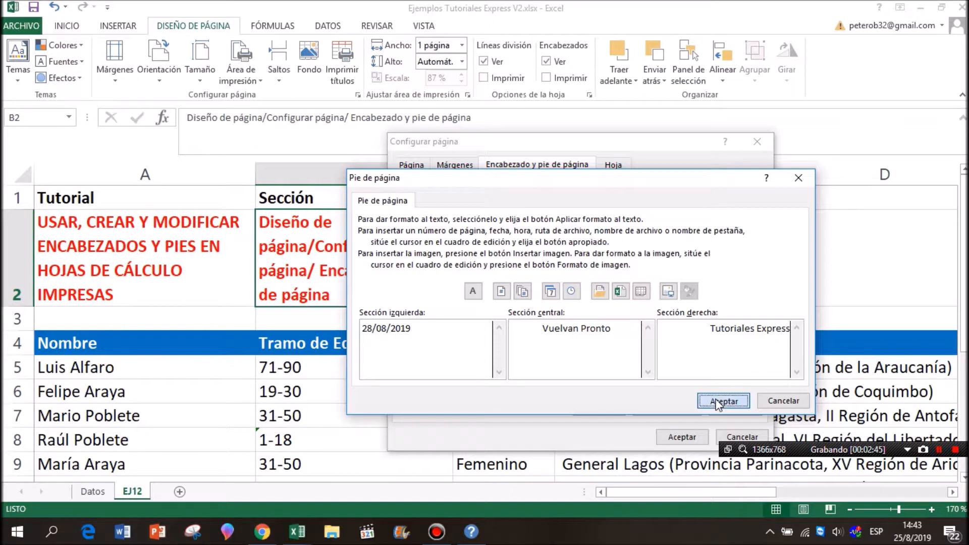
{"action": "left_click", "coordinate": [743, 396]}
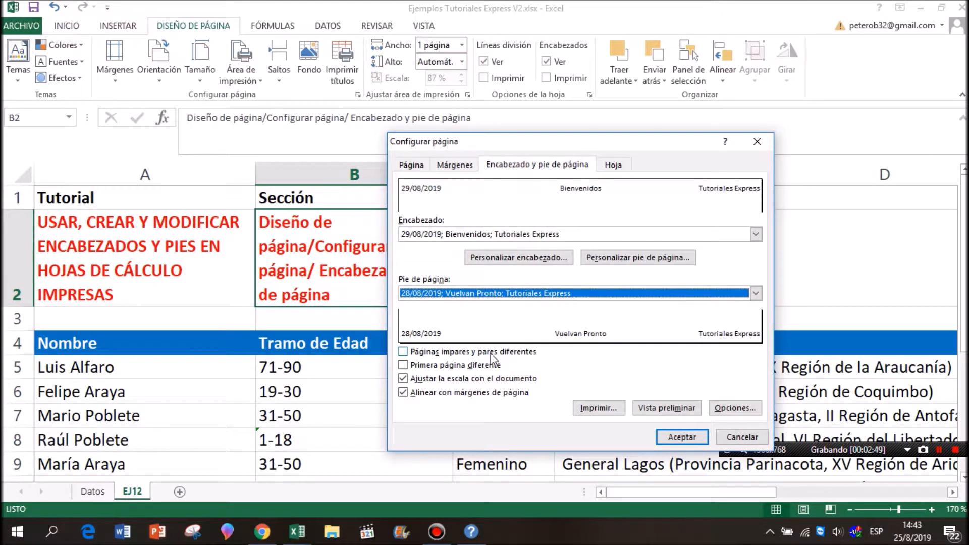
{"action": "left_click", "coordinate": [656, 409]}
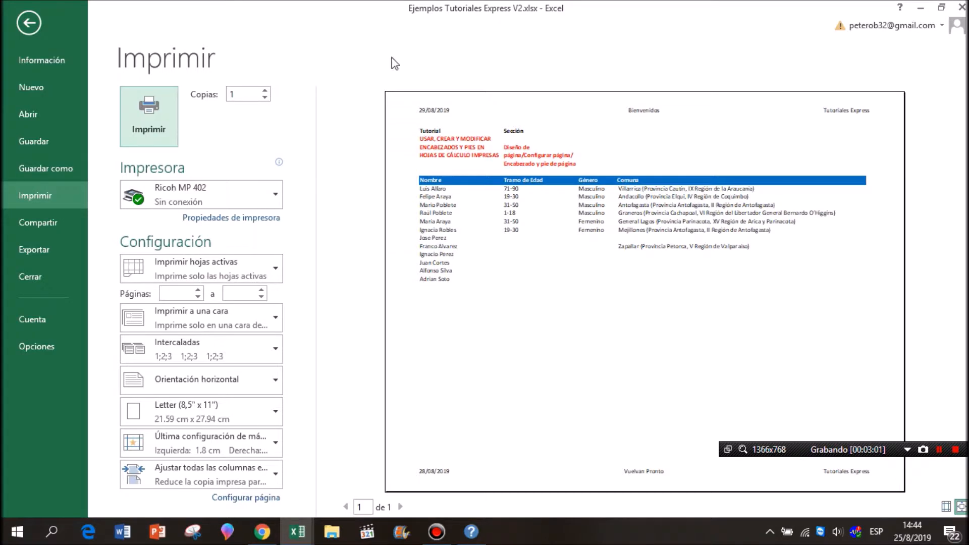
{"action": "left_click", "coordinate": [29, 23]}
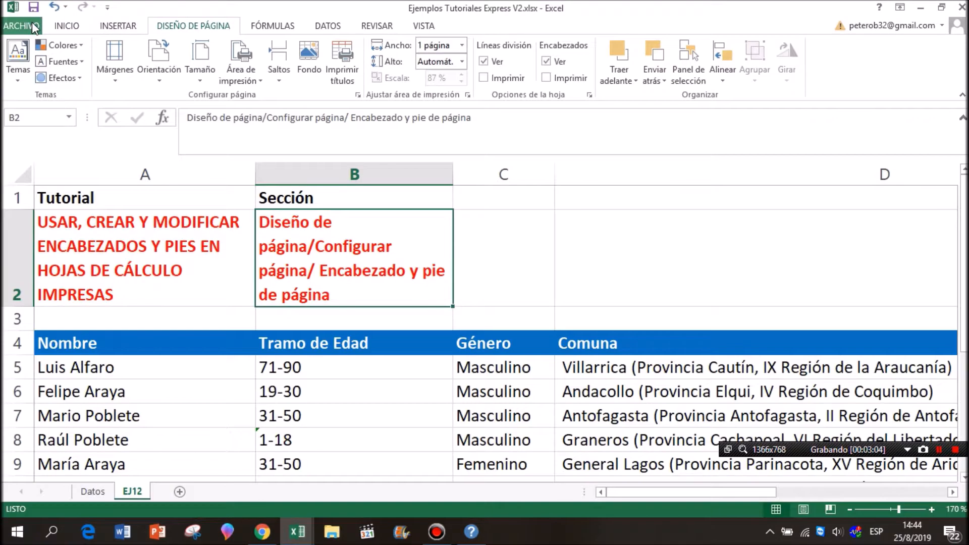
{"action": "left_click", "coordinate": [147, 213]}
{"action": "double_click", "coordinate": [134, 270]}
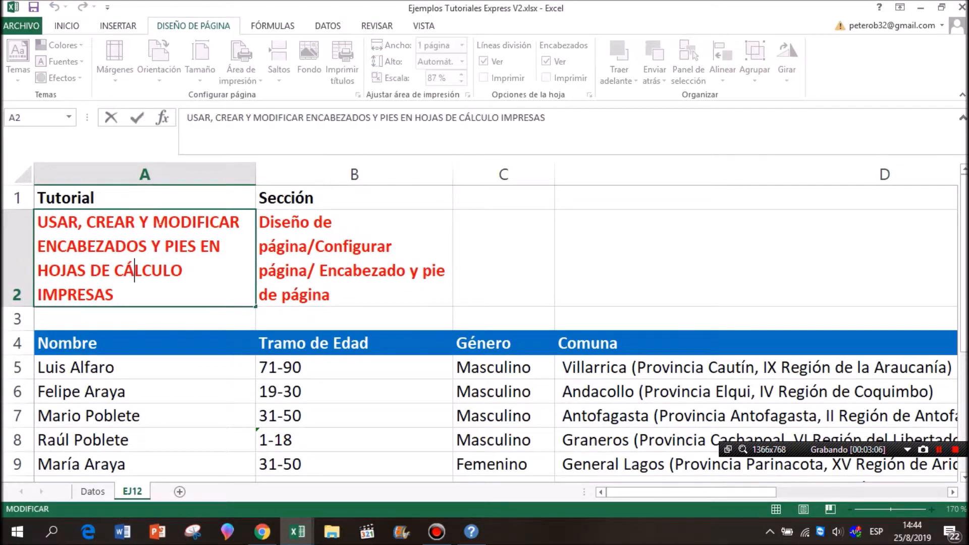
{"action": "key", "text": "shift+Right"}
{"action": "key", "text": "shift+Right"}
{"action": "key", "text": "shift+Right"}
{"action": "key", "text": "shift+Right"}
{"action": "key", "text": "shift+Right"}
{"action": "key", "text": "shift+Right"}
{"action": "key", "text": "shift+Right"}
{"action": "key", "text": "shift+Right"}
{"action": "key", "text": "shift+Right"}
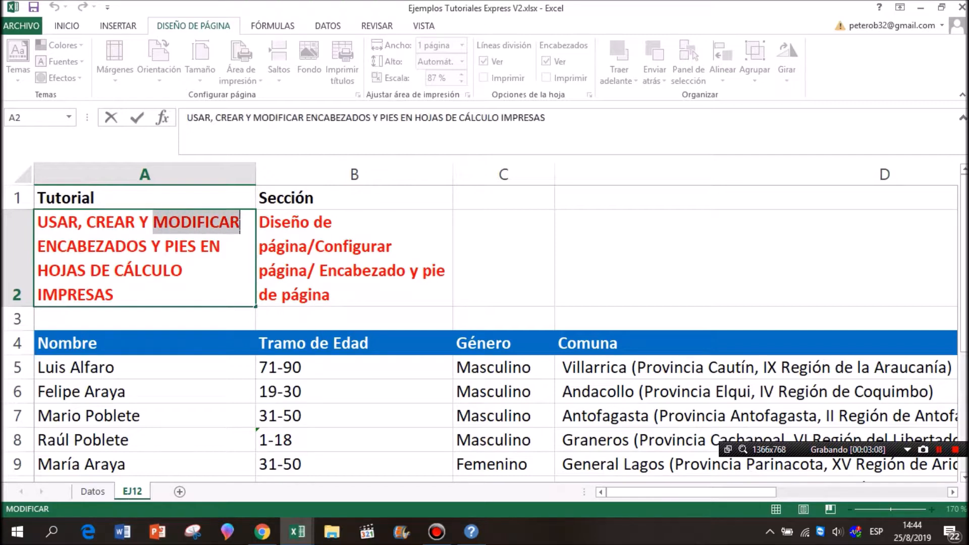
{"action": "left_click", "coordinate": [358, 278]}
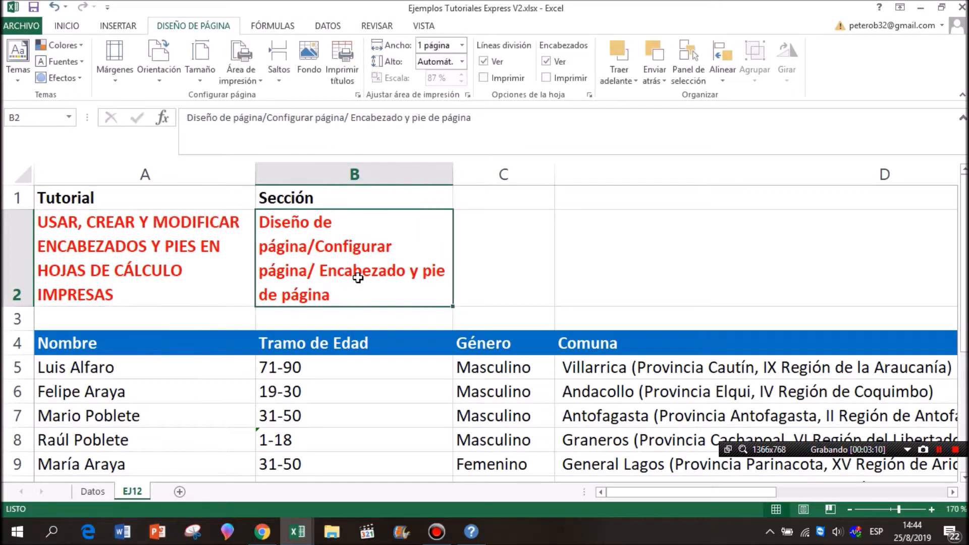
- Extend the custom header's centre section text to "Bienvenidos al Canal"
{"action": "left_click", "coordinate": [358, 95]}
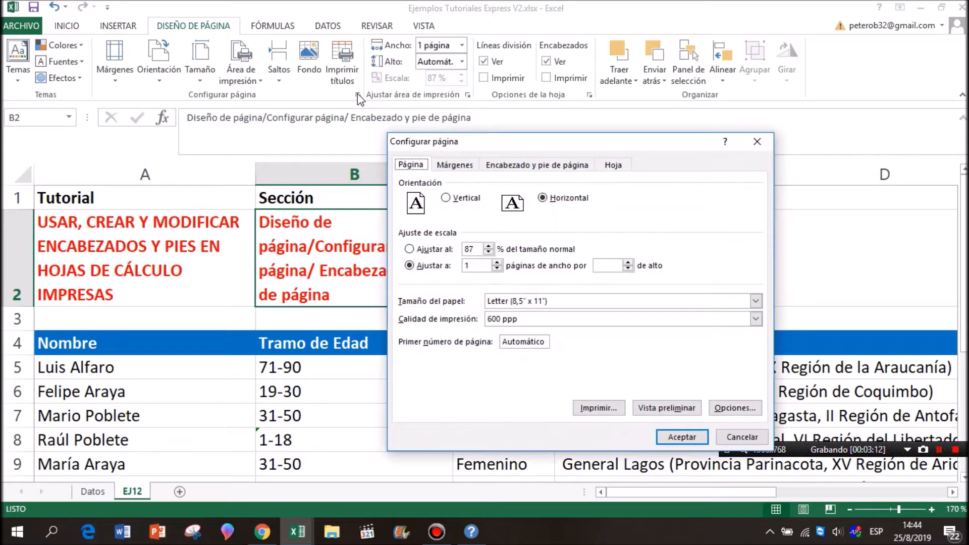
{"action": "left_click", "coordinate": [517, 168]}
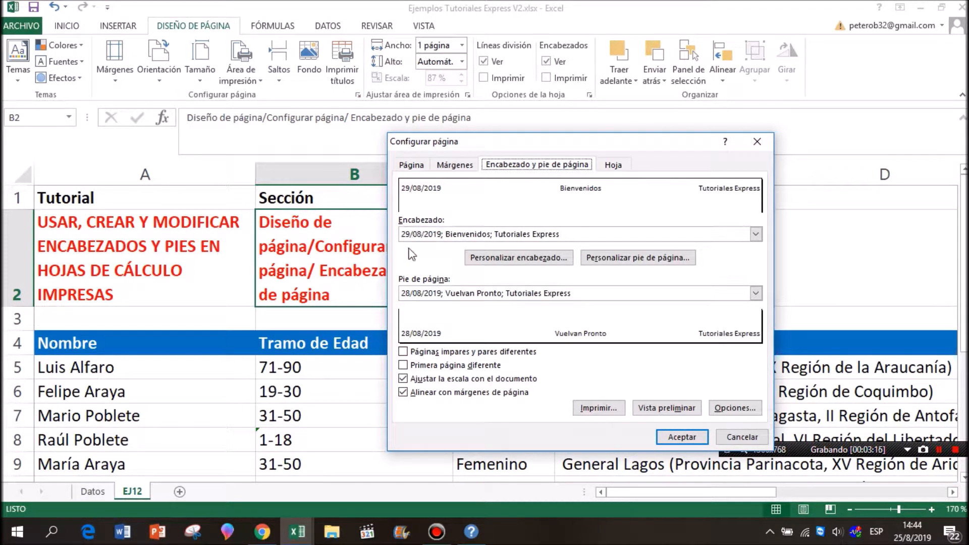
{"action": "left_click", "coordinate": [541, 254]}
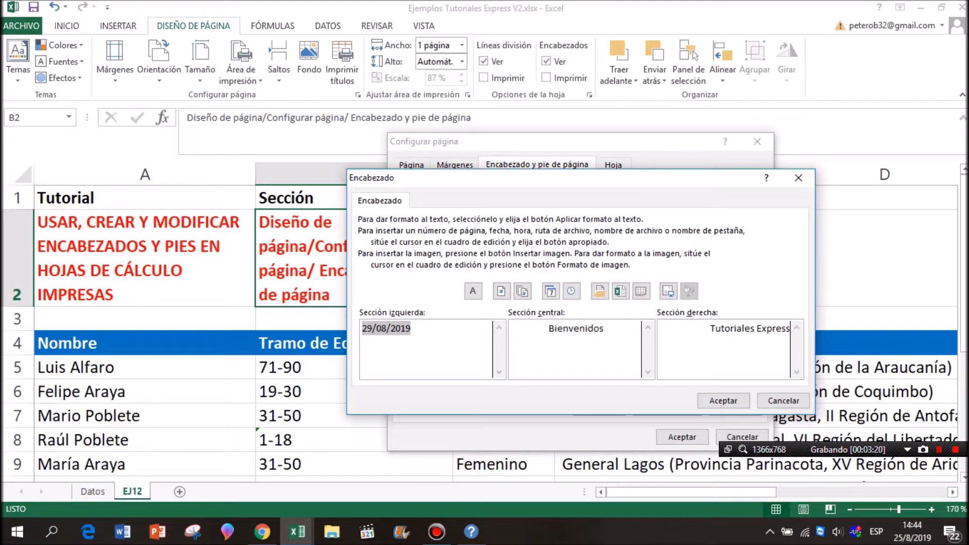
{"action": "left_click", "coordinate": [412, 329]}
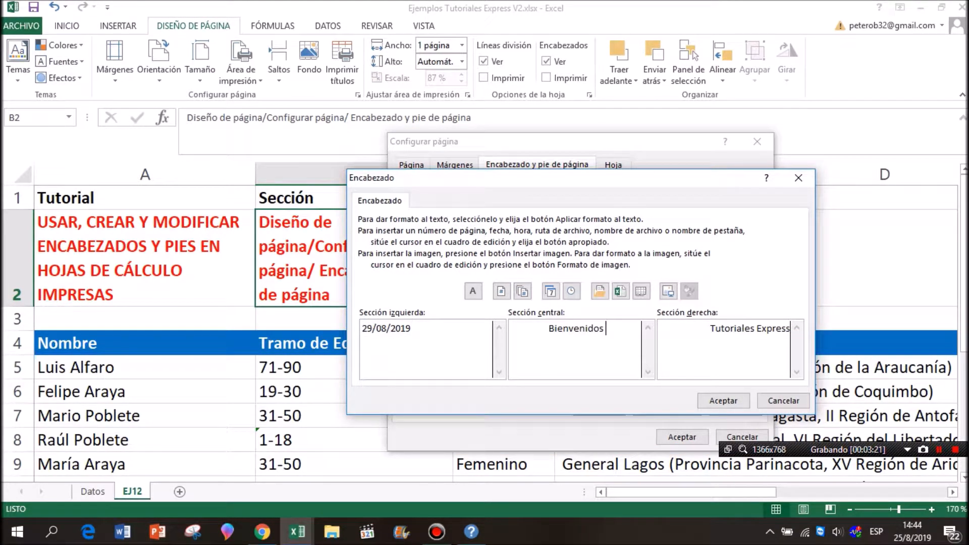
{"action": "type", "text": "al Canal"}
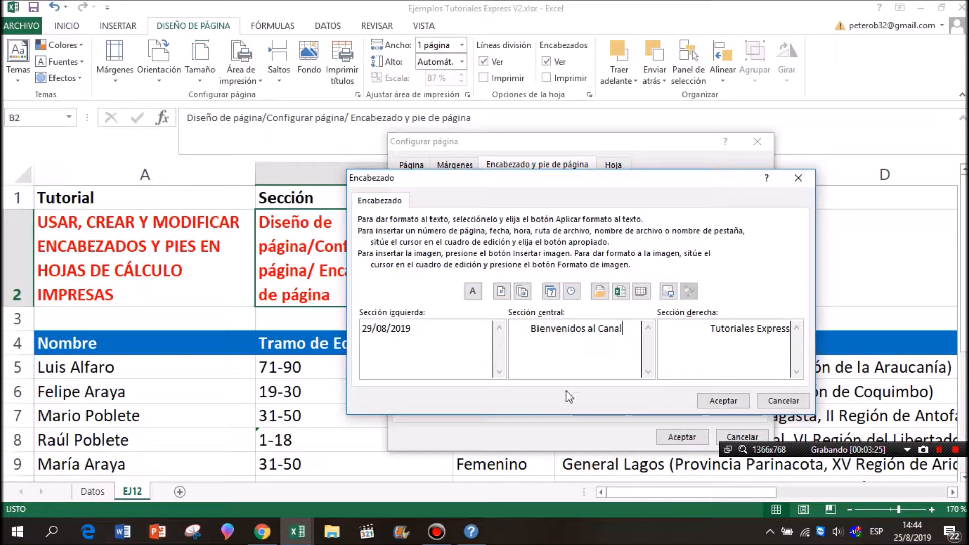
- Format the header's centre text "Bienvenidos al Canal" as AR BERKLEY, Negrita, size 14, and accept the custom header
{"action": "left_click_drag", "start_coordinate": [622, 328], "coordinate": [512, 329]}
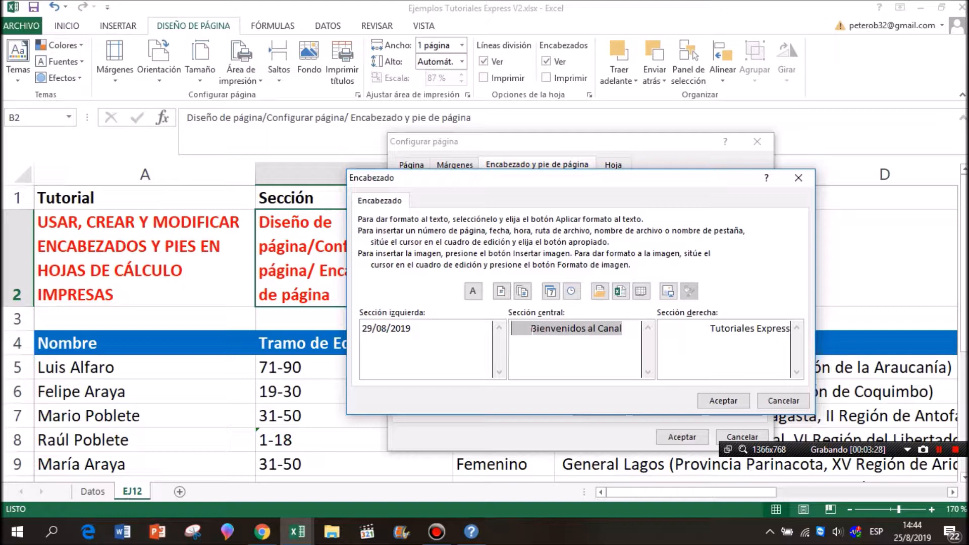
{"action": "left_click", "coordinate": [472, 291]}
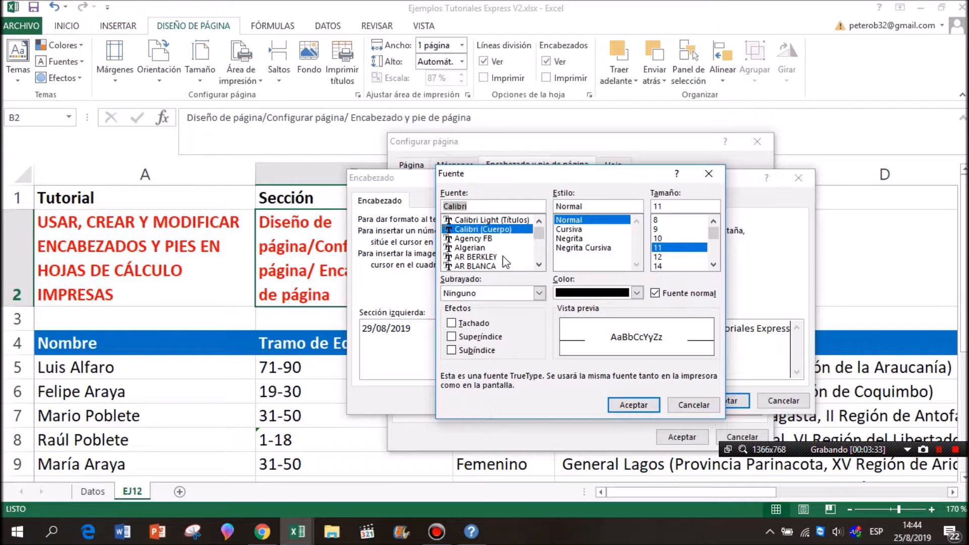
{"action": "mouse_move", "coordinate": [540, 231]}
{"action": "left_mouse_down"}
{"action": "mouse_move", "coordinate": [540, 247]}
{"action": "mouse_move", "coordinate": [539, 231]}
{"action": "left_mouse_up"}
{"action": "left_click", "coordinate": [512, 248]}
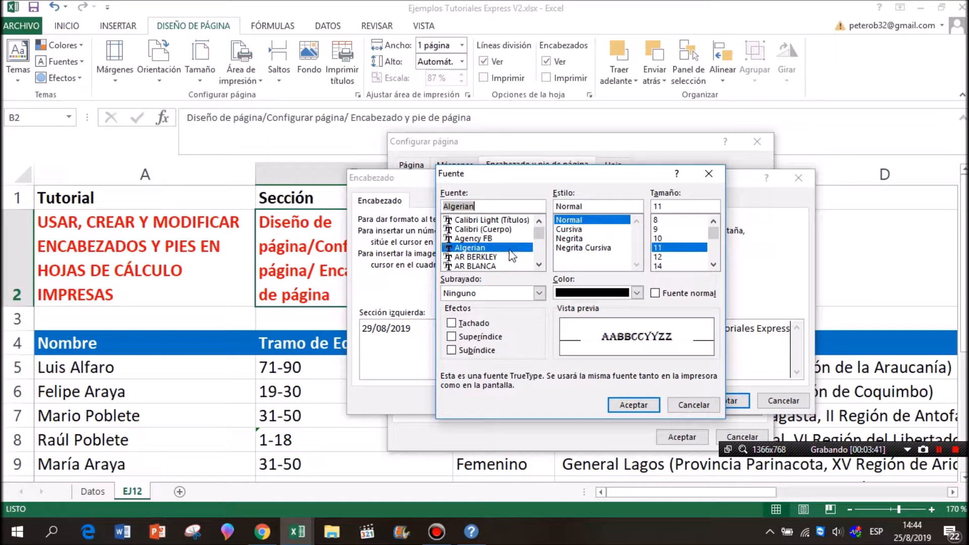
{"action": "left_click", "coordinate": [508, 257]}
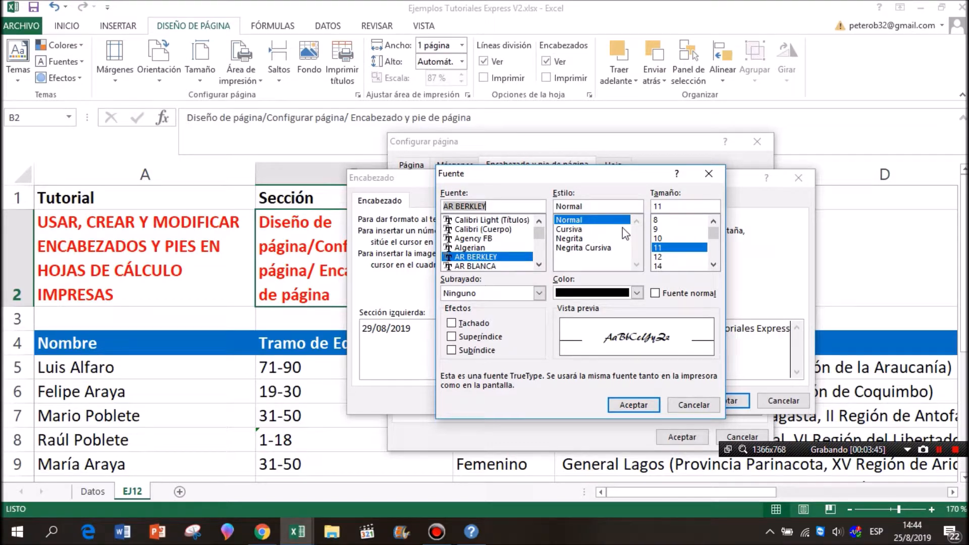
{"action": "left_click", "coordinate": [590, 238]}
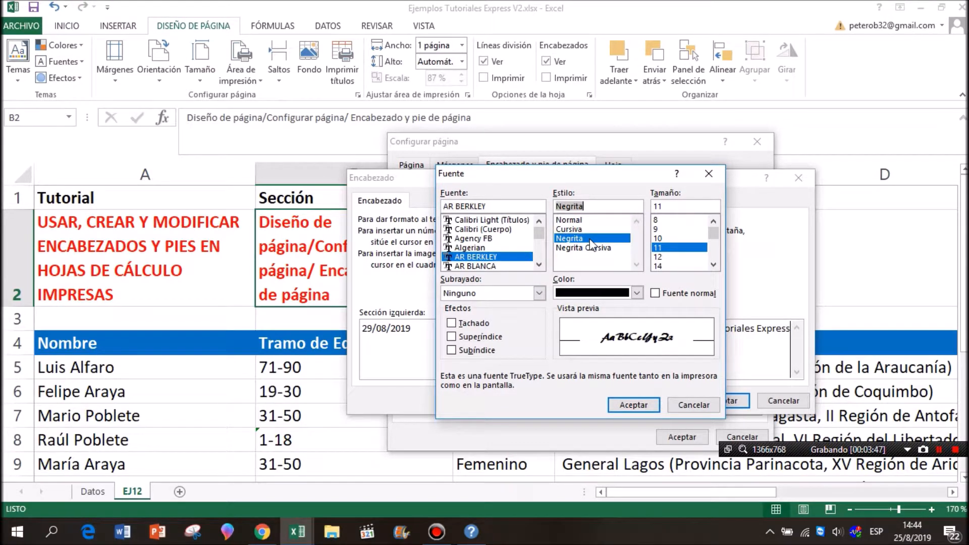
{"action": "left_click", "coordinate": [672, 267]}
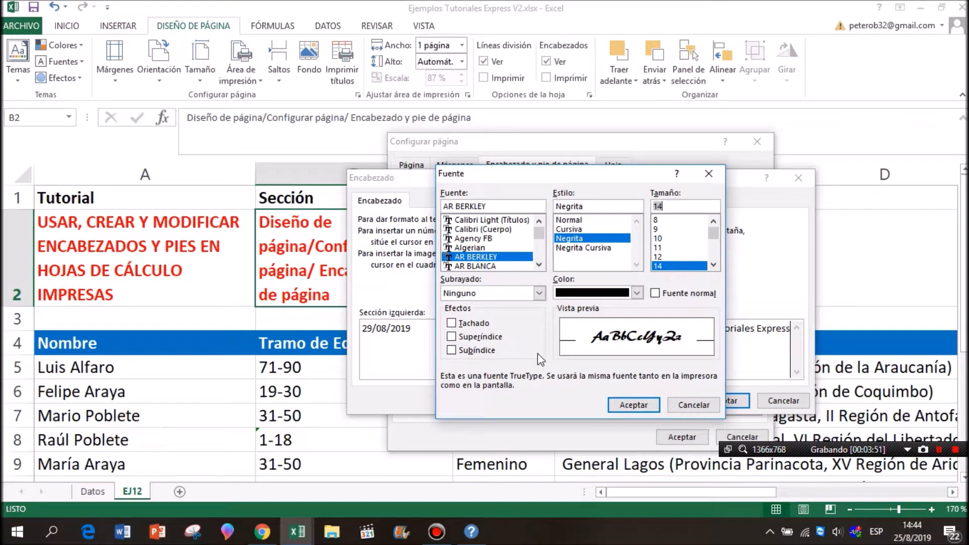
{"action": "left_click", "coordinate": [633, 405]}
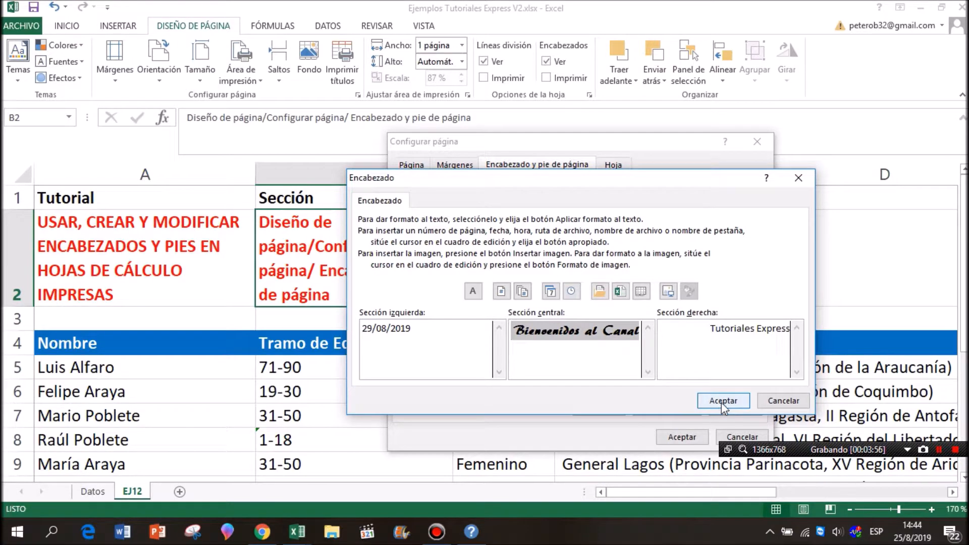
{"action": "left_click", "coordinate": [722, 402]}
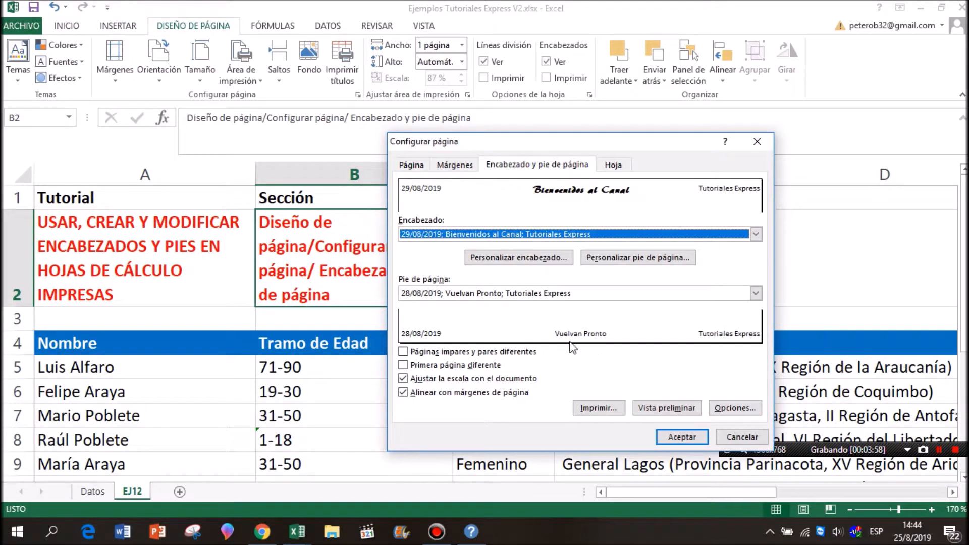
- Format the footer's centre text "Vuelvan Pronto" as AR BERKLEY, Negrita, size 14, and apply the page setup
{"action": "left_click", "coordinate": [625, 263]}
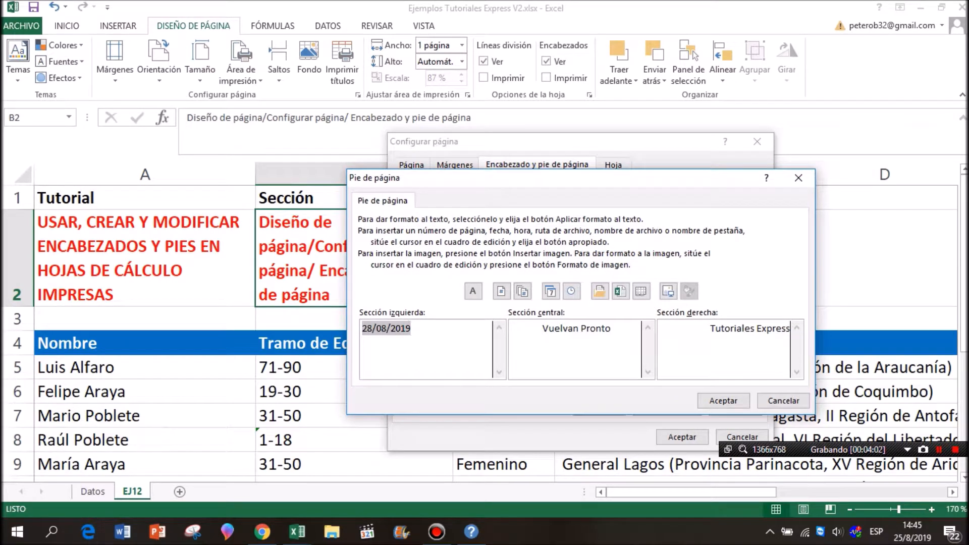
{"action": "left_click_drag", "start_coordinate": [611, 328], "coordinate": [520, 329]}
{"action": "left_click", "coordinate": [473, 292]}
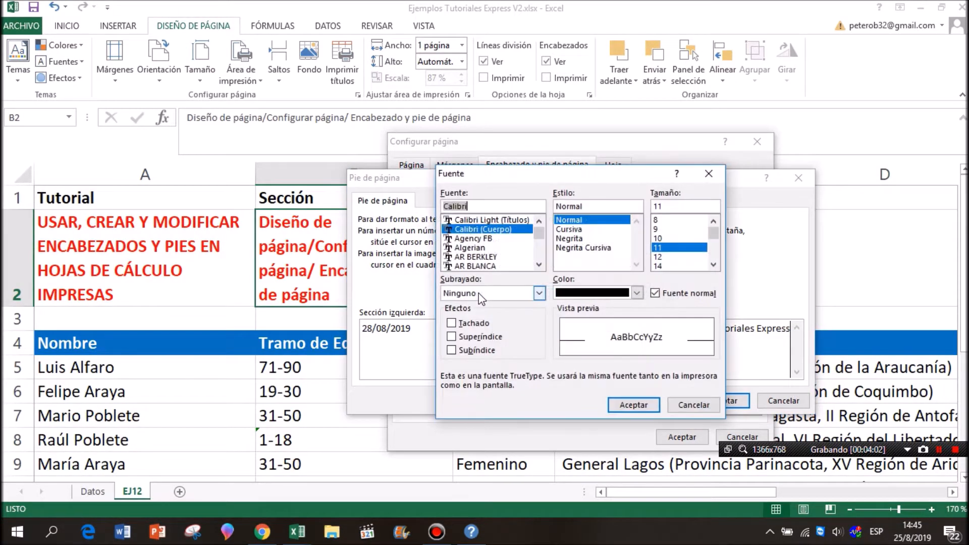
{"action": "left_click", "coordinate": [488, 256]}
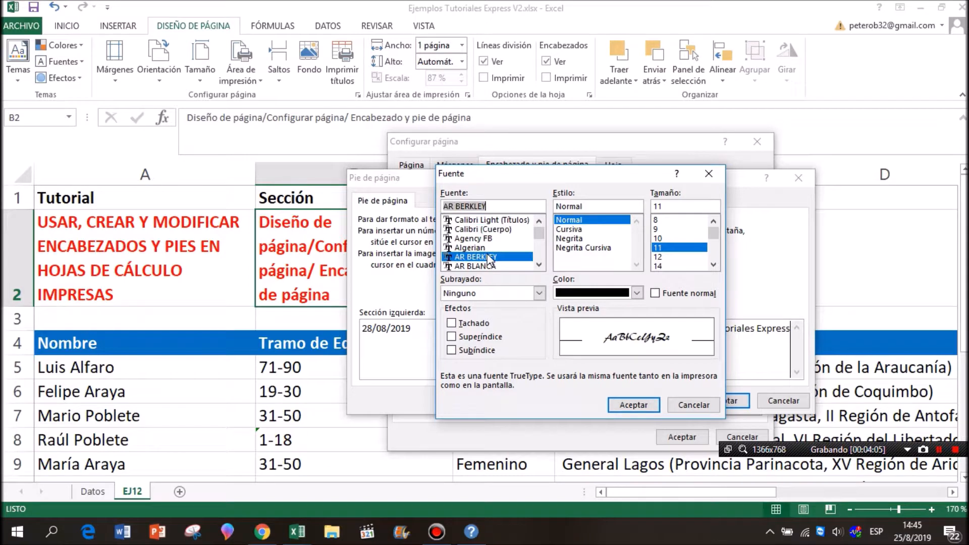
{"action": "left_click", "coordinate": [573, 238]}
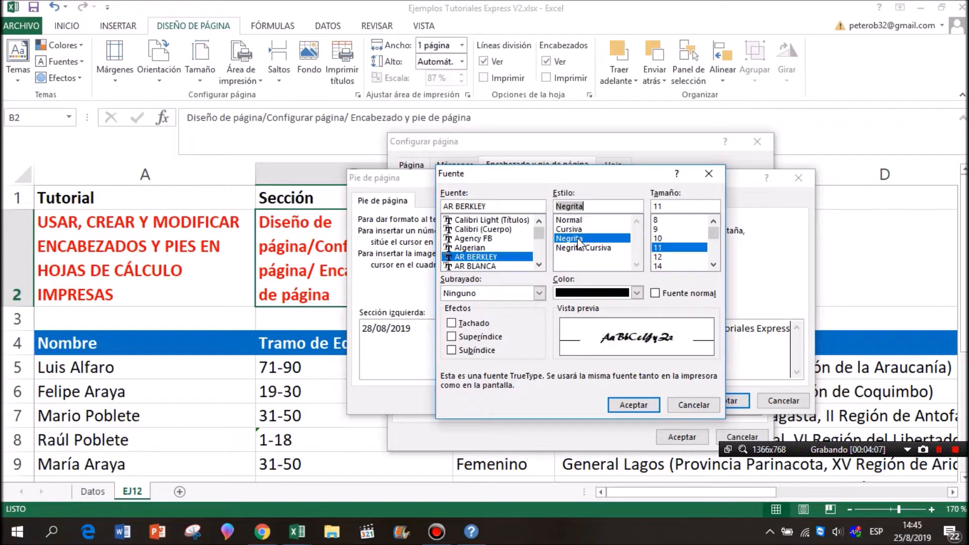
{"action": "left_click", "coordinate": [676, 266]}
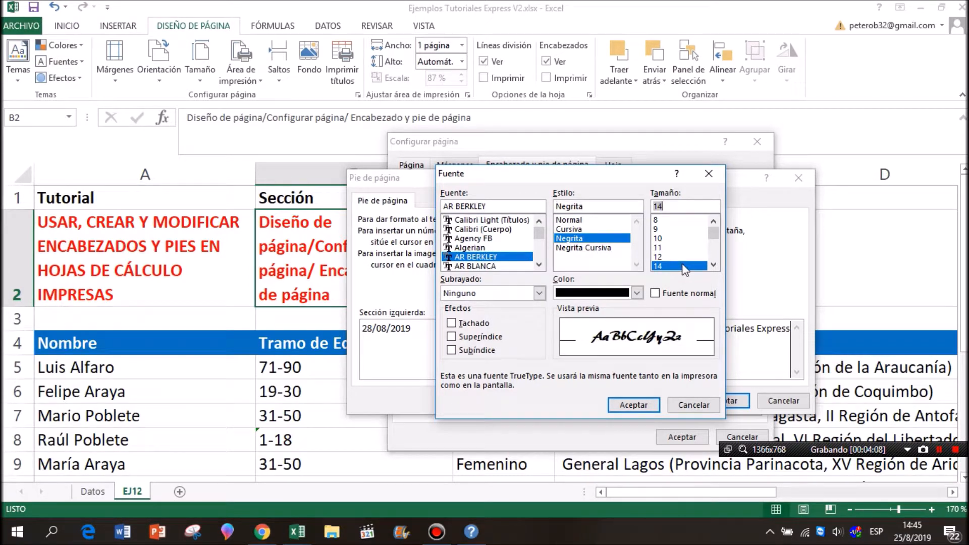
{"action": "left_click", "coordinate": [623, 405]}
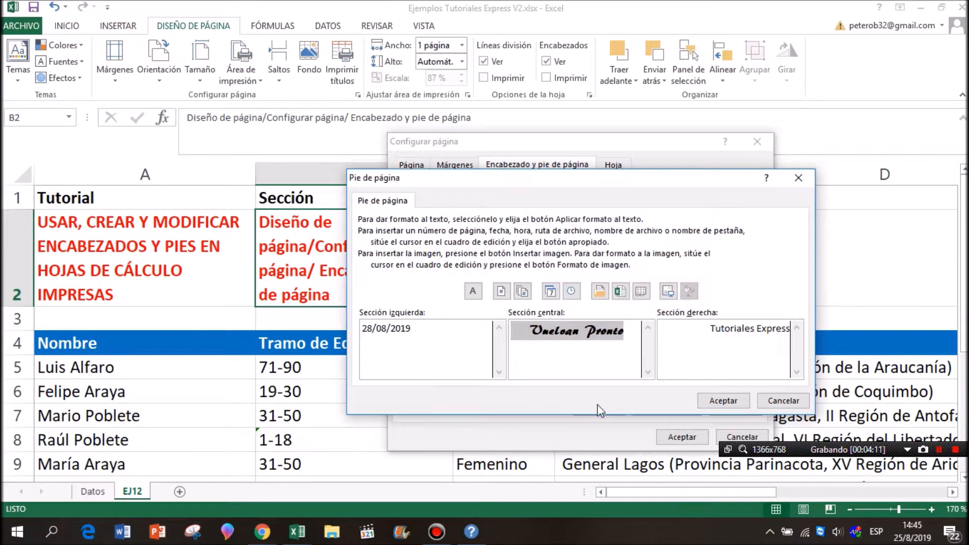
{"action": "left_click", "coordinate": [724, 402]}
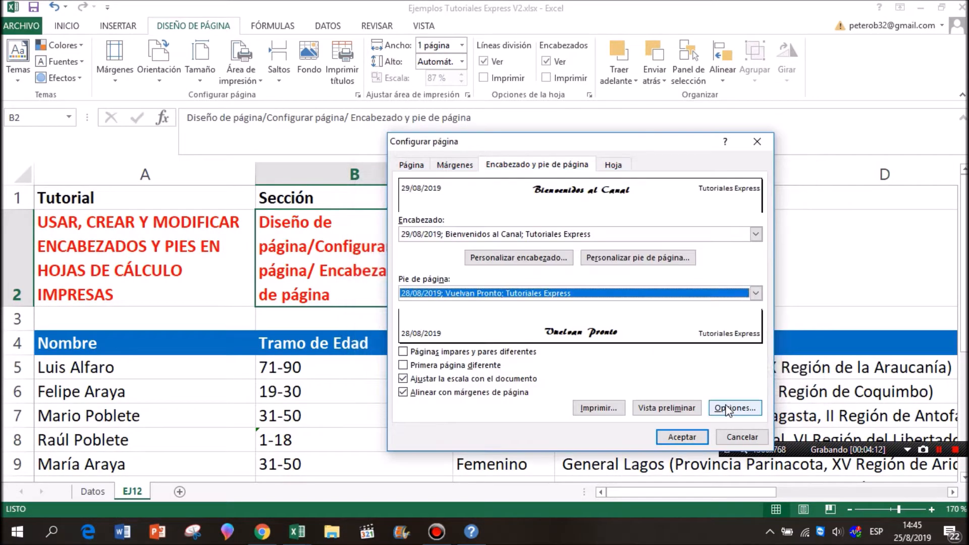
{"action": "left_click", "coordinate": [675, 437]}
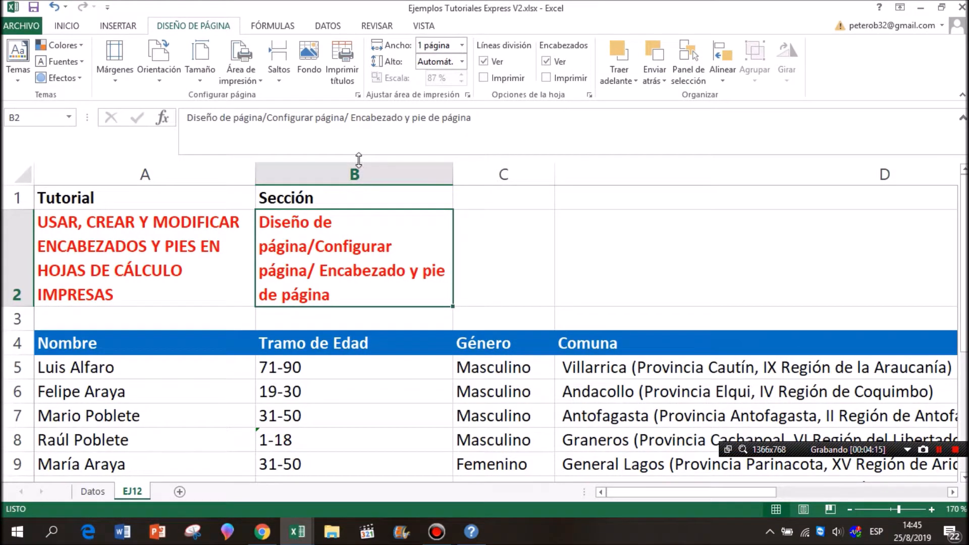
- Check the modified header and footer in the print preview from the page setup, and return to the worksheet
{"action": "left_click", "coordinate": [357, 95]}
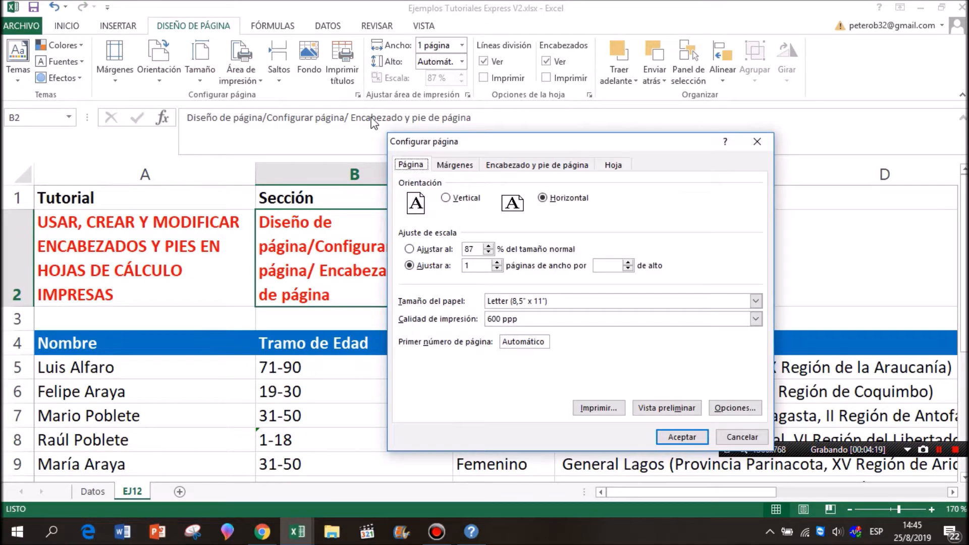
{"action": "left_click", "coordinate": [503, 166]}
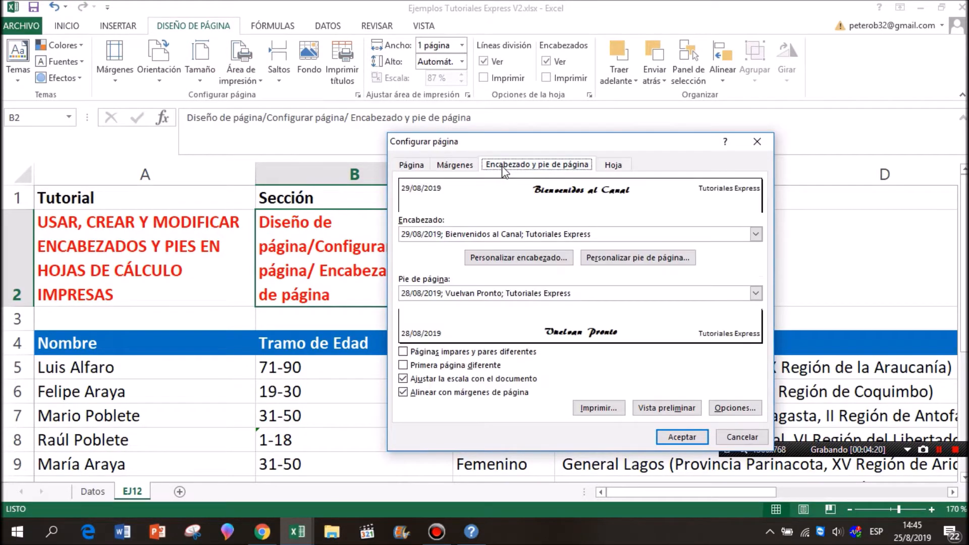
{"action": "left_click", "coordinate": [662, 409]}
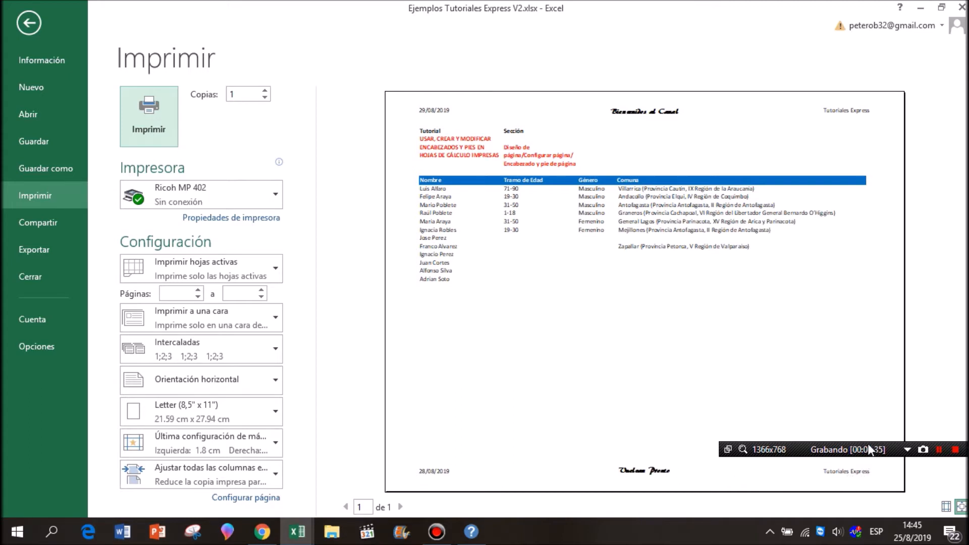
{"action": "left_click_drag", "start_coordinate": [871, 449], "coordinate": [875, 428]}
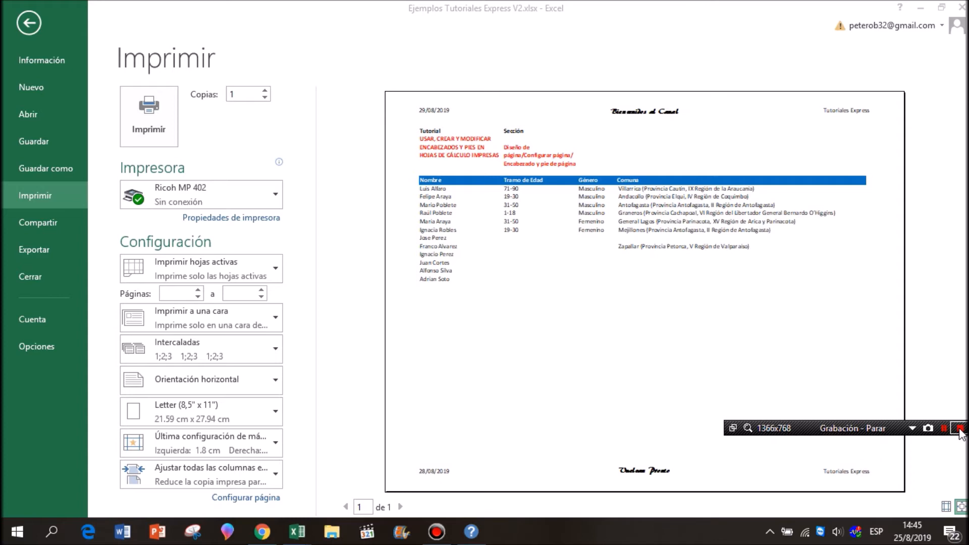
{"action": "left_click", "coordinate": [36, 33]}
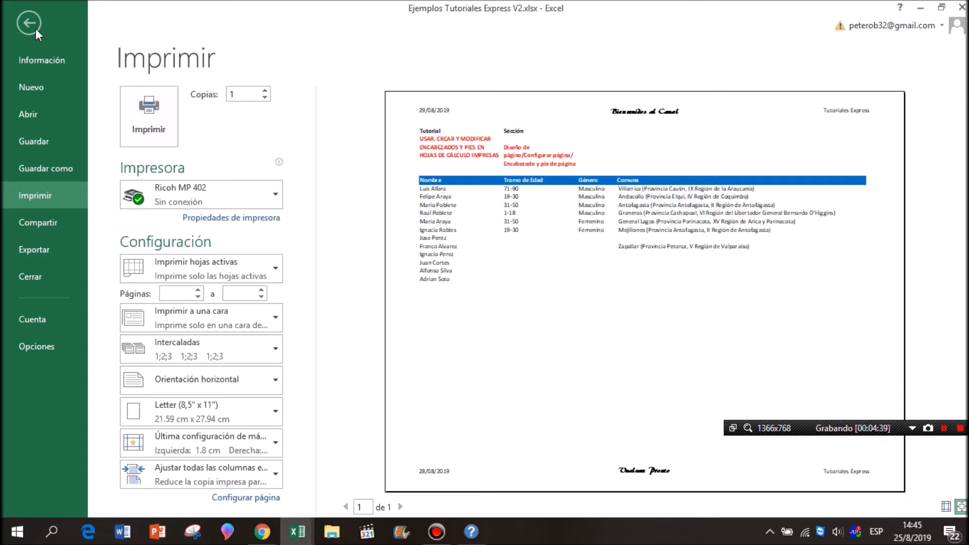
{"action": "left_click", "coordinate": [28, 23]}
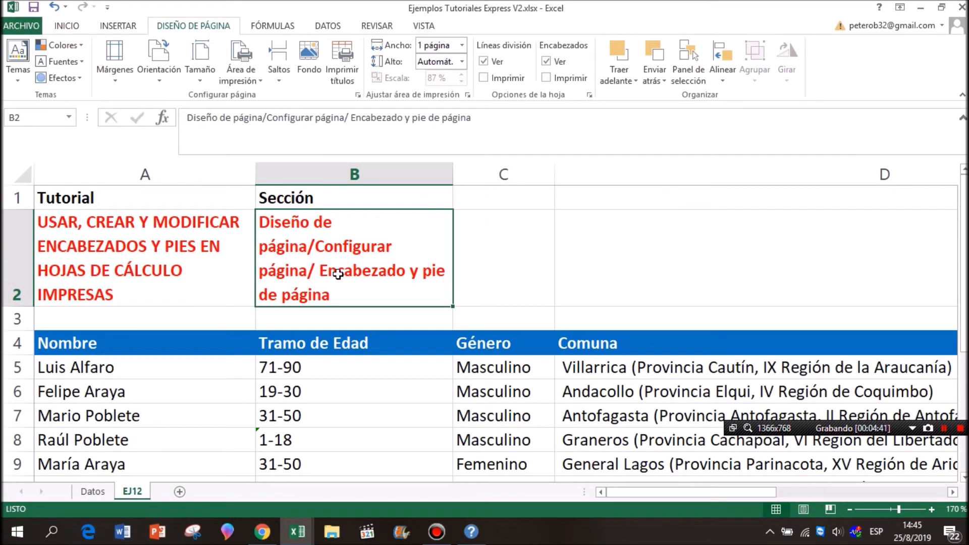
{"action": "left_click", "coordinate": [197, 257]}
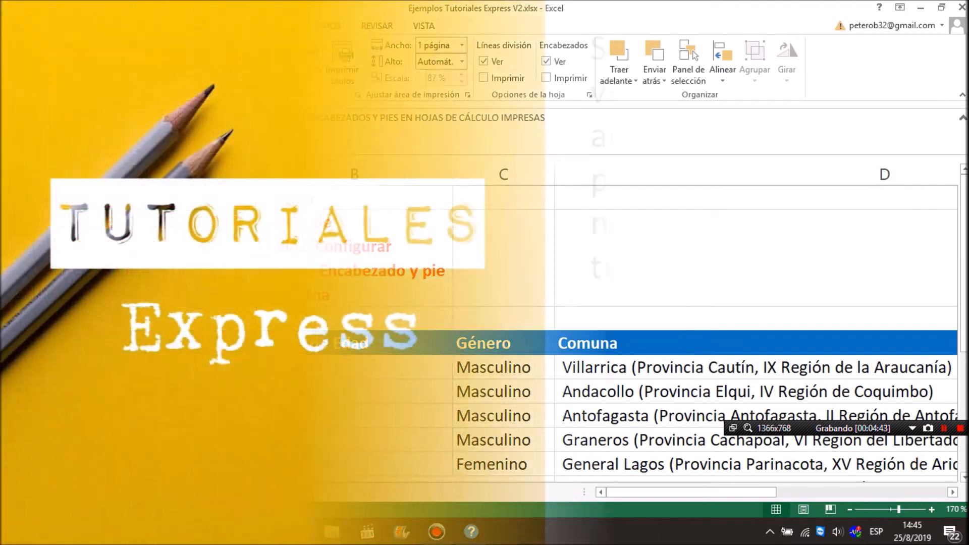